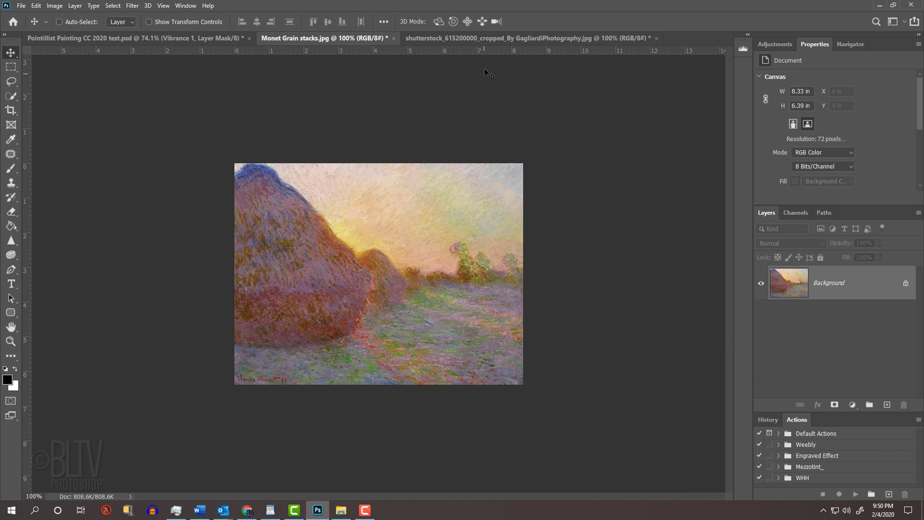
Step: Switch to the Central Park photo and check its image size (933 × 752 px, 150 ppi)
click(484, 38)
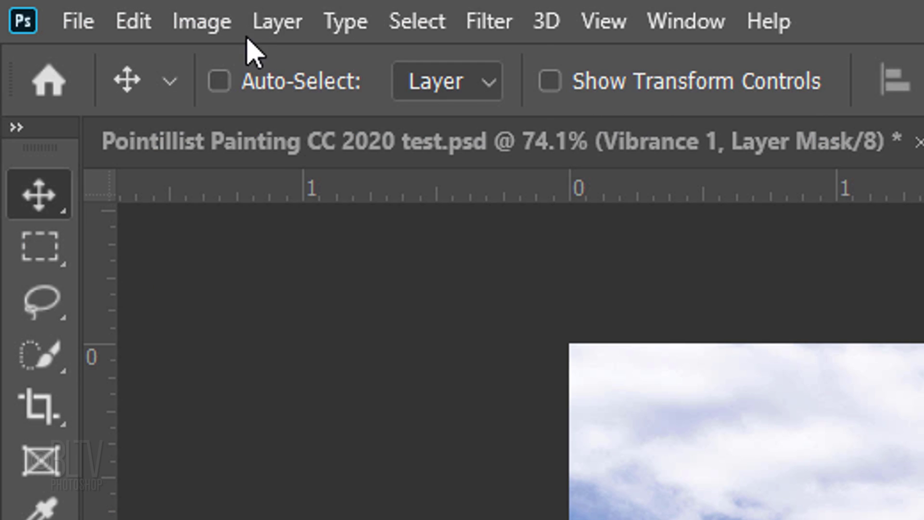
click(55, 7)
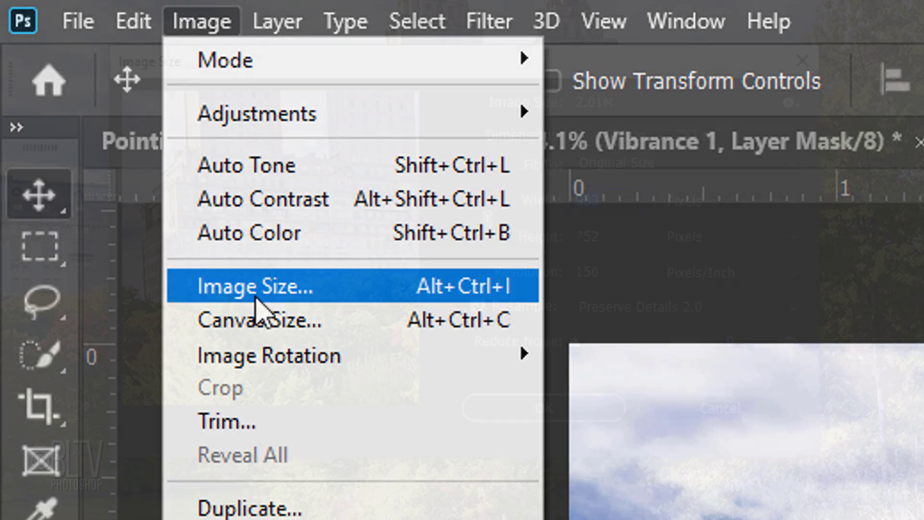
click(255, 298)
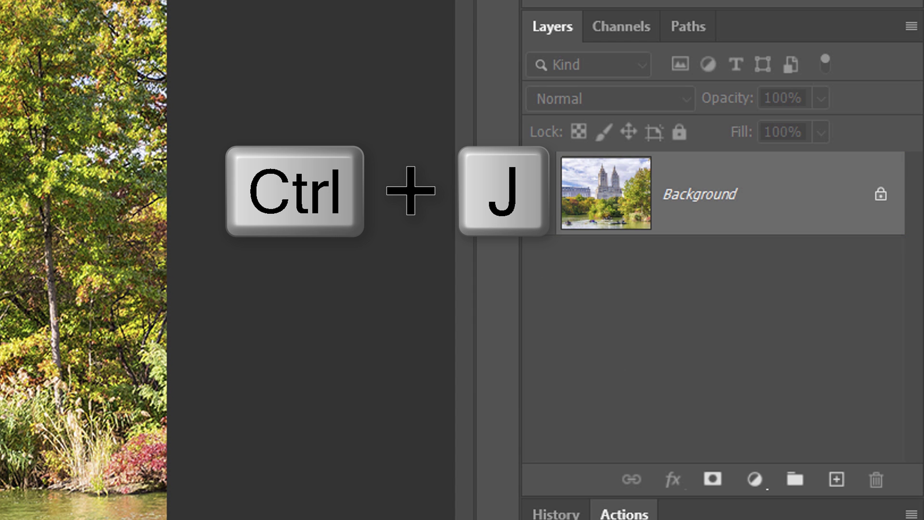
Step: Duplicate the background to Layer 1 and Match Color it to Monet Grain stacks.jpg
key(ctrl+j)
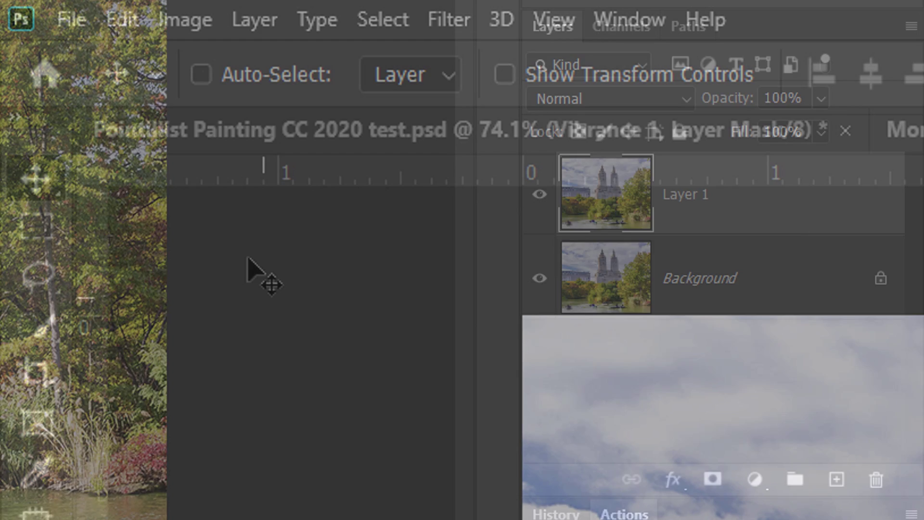
click(189, 22)
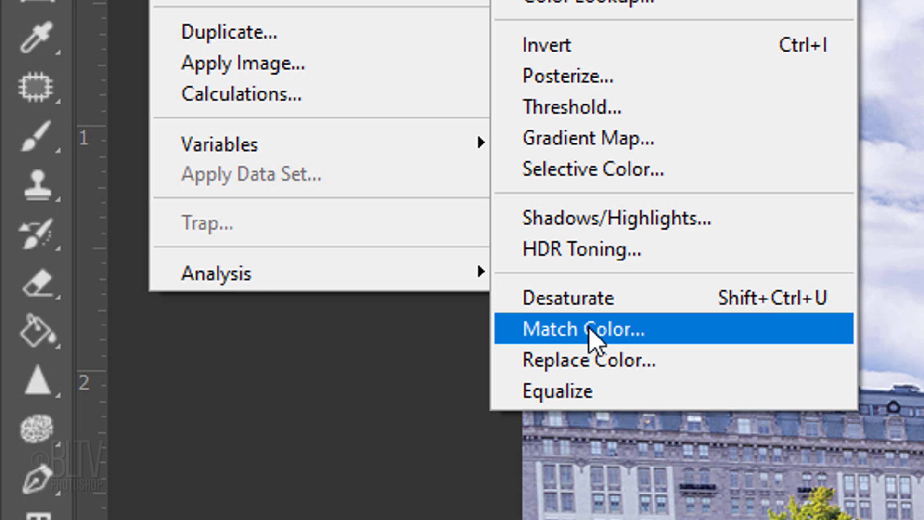
click(589, 329)
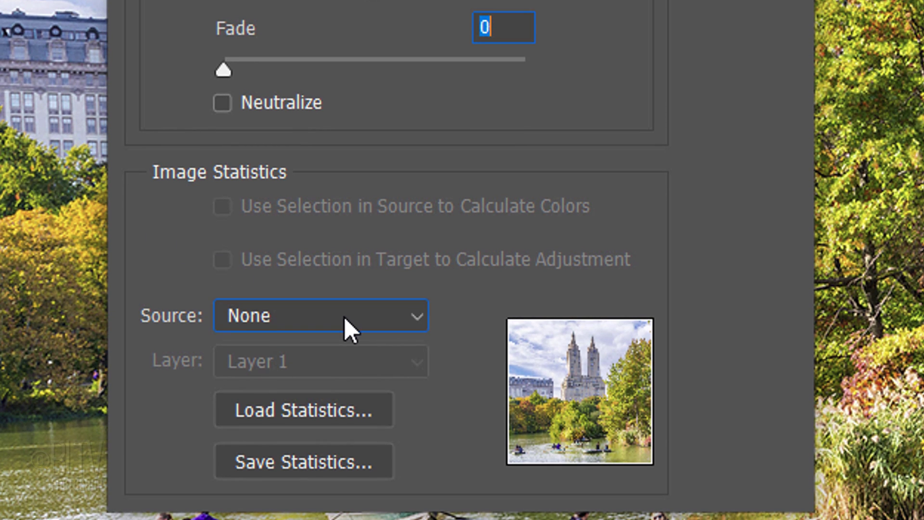
click(346, 319)
click(282, 393)
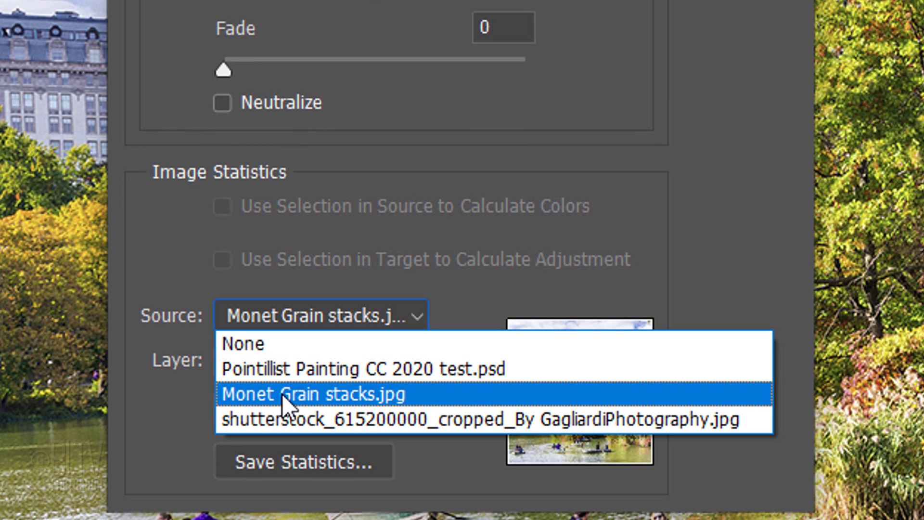
click(282, 393)
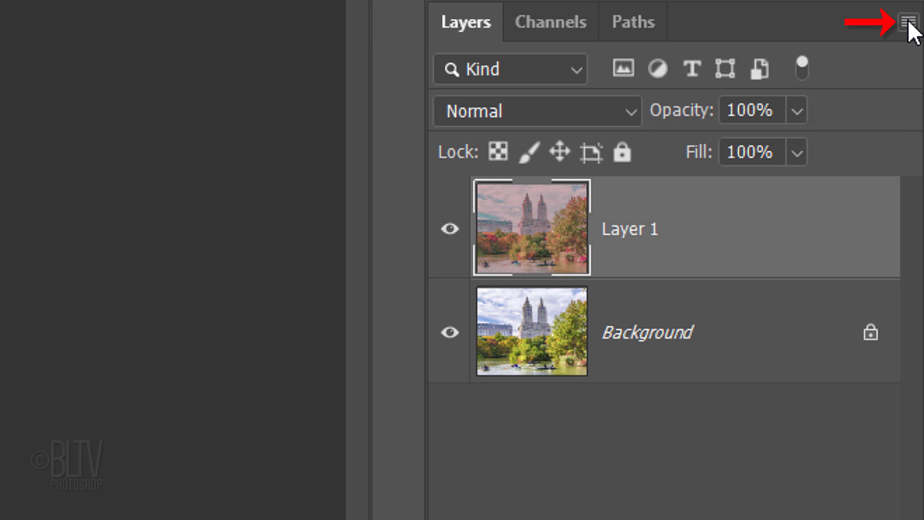
Step: Convert Layer 1 to a smart object and duplicate it with Ctrl+J
click(908, 23)
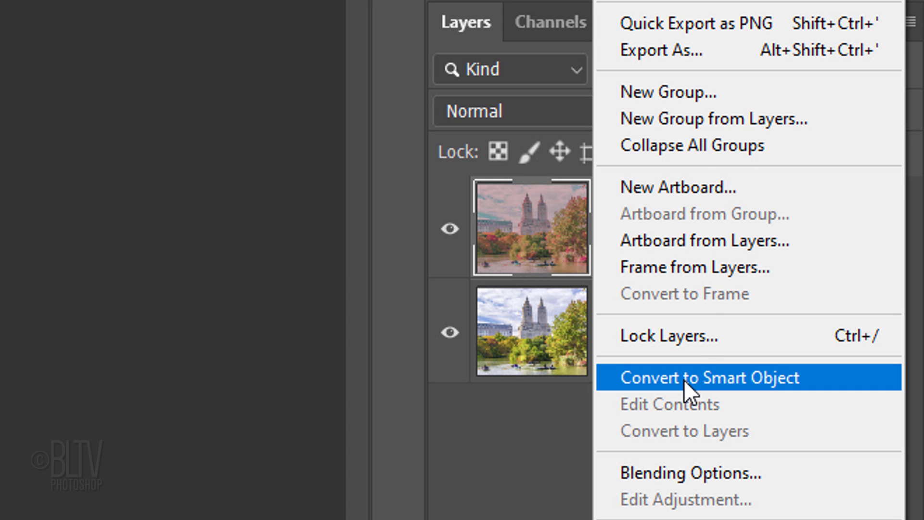
click(684, 379)
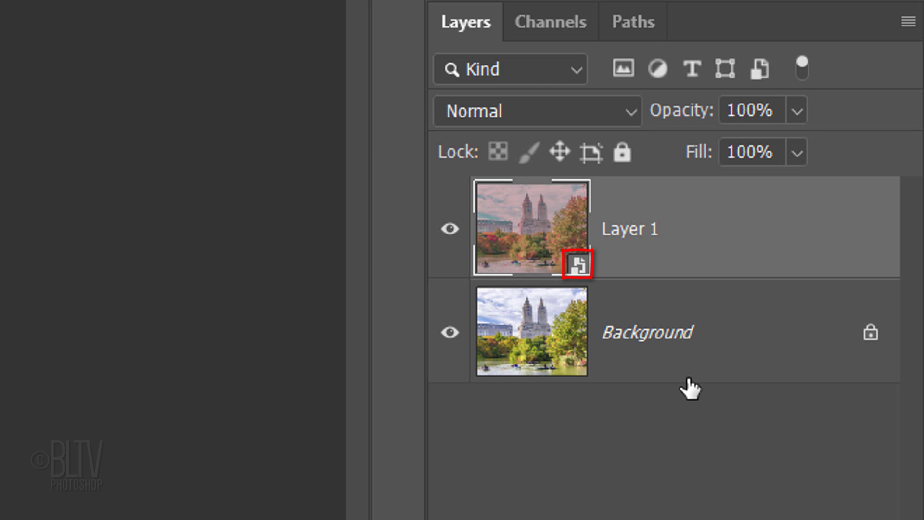
key(ctrl+j)
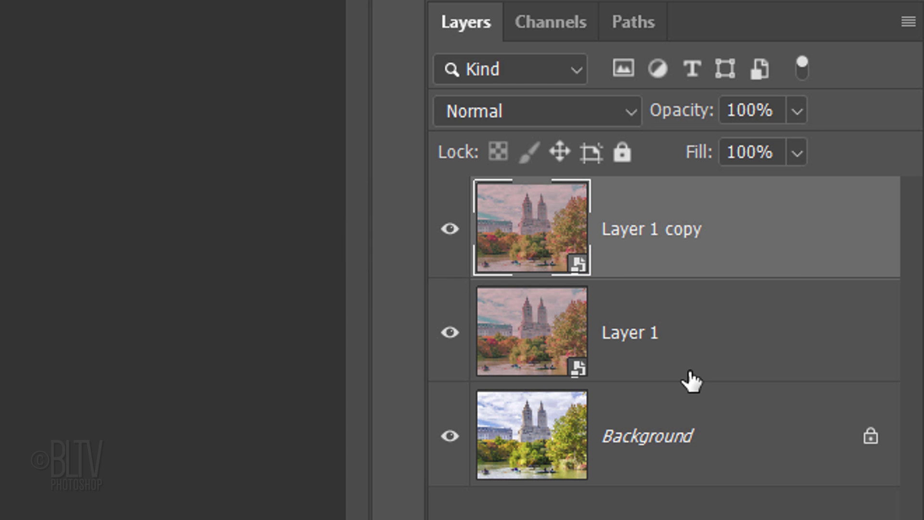
Step: Rename the layers Dry Brush and Pointillize, hide Pointillize, and select Dry Brush
double_click(646, 333)
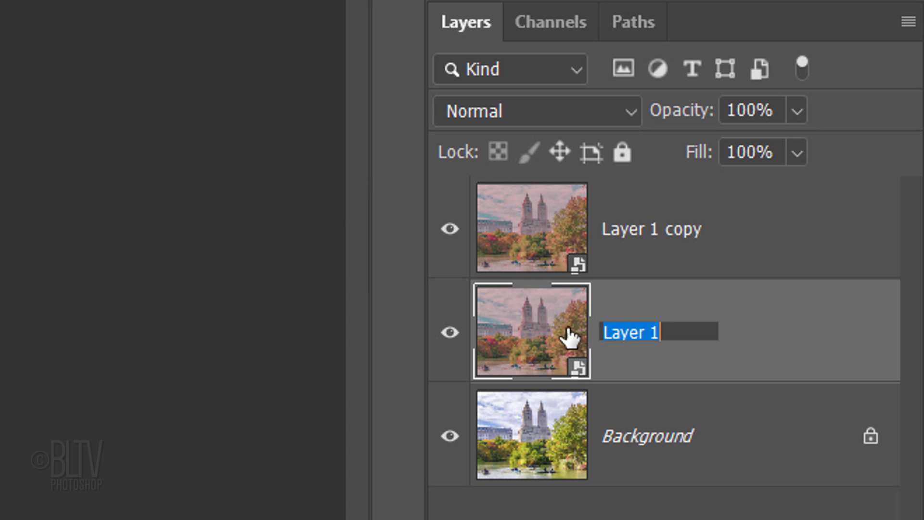
text(Dry Brush)
key(Return)
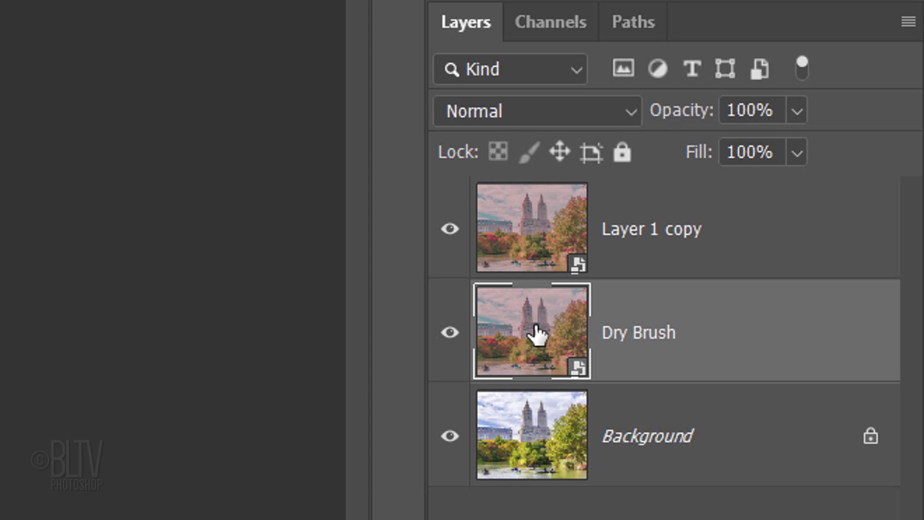
double_click(641, 231)
text(Pointillize)
key(Return)
click(450, 228)
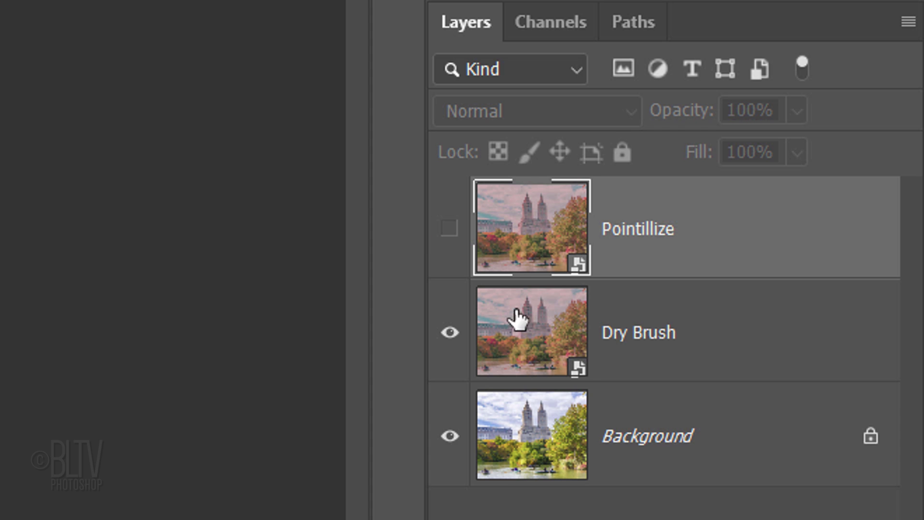
click(531, 332)
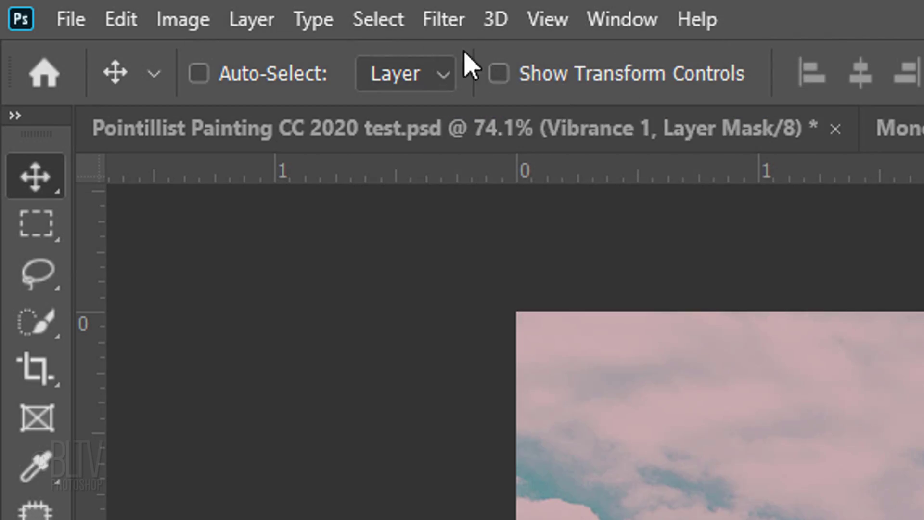
Step: Apply Filter Gallery's Artistic Dry Brush at brush size 3, detail 10, texture 1
click(443, 22)
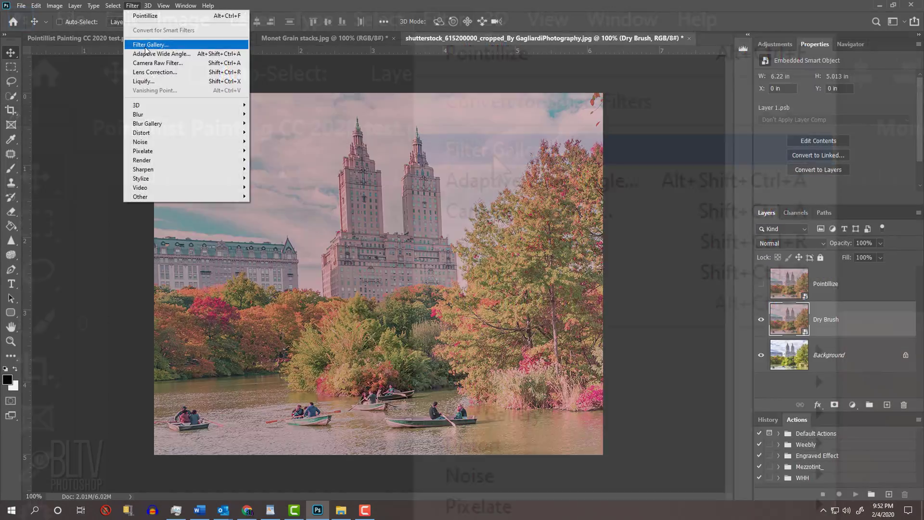
click(493, 155)
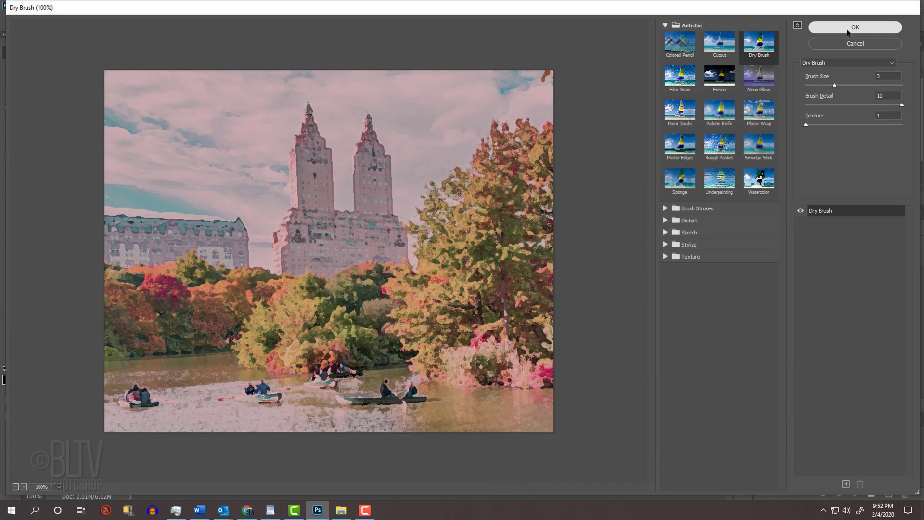
click(714, 47)
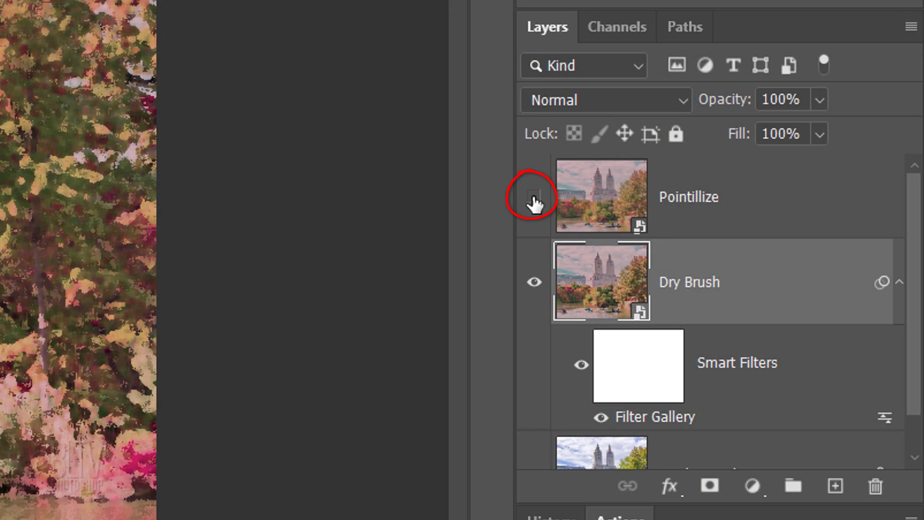
Step: Show and select the Pointillize layer, then apply Pixelate > Pointillize at cell size 3
click(534, 198)
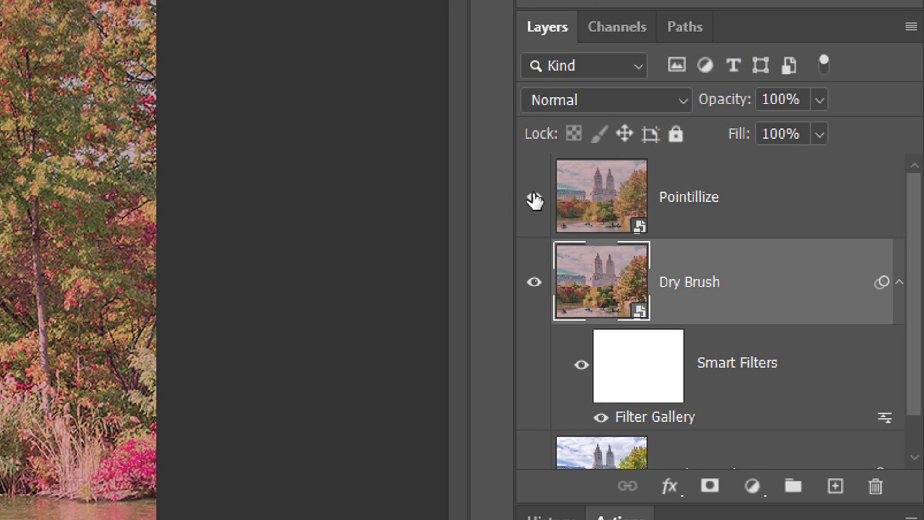
click(599, 209)
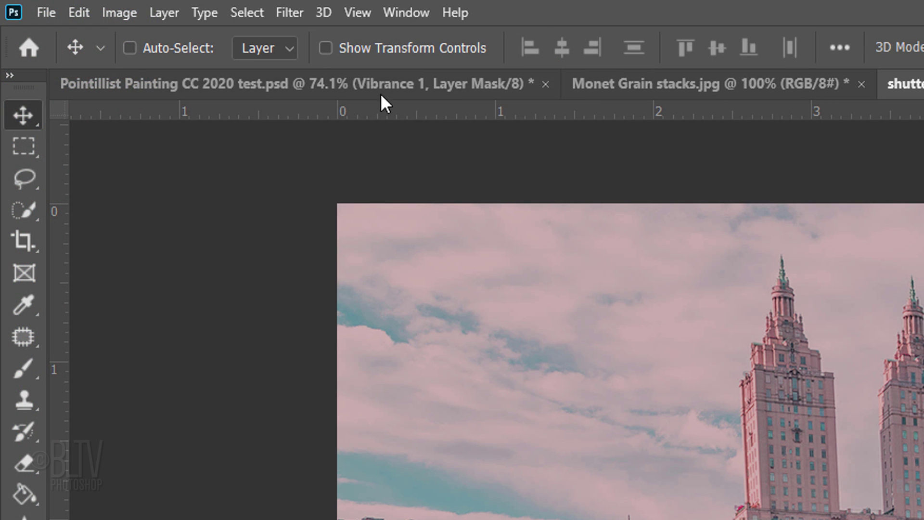
click(289, 10)
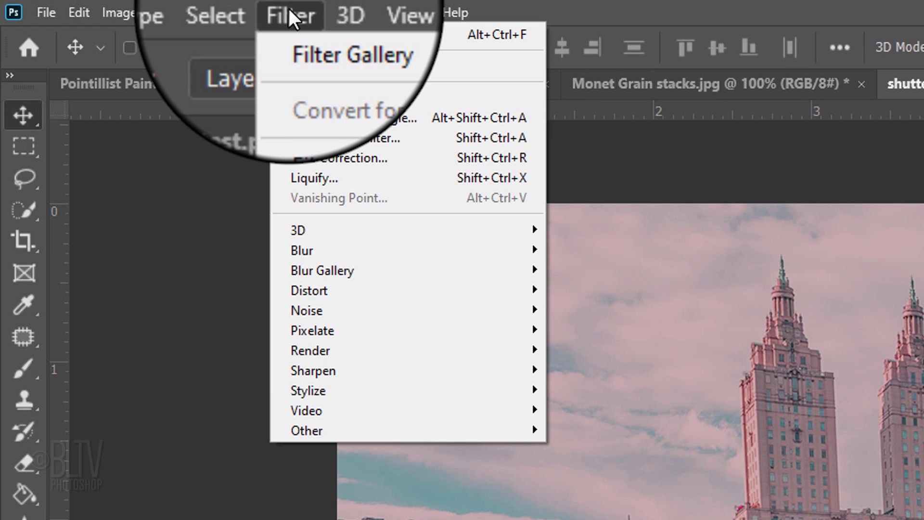
mouse_move(312, 330)
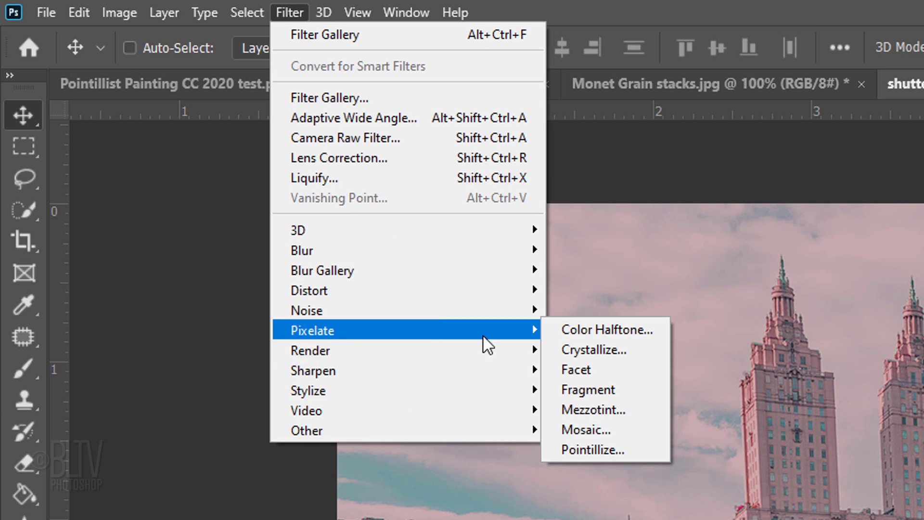
click(578, 451)
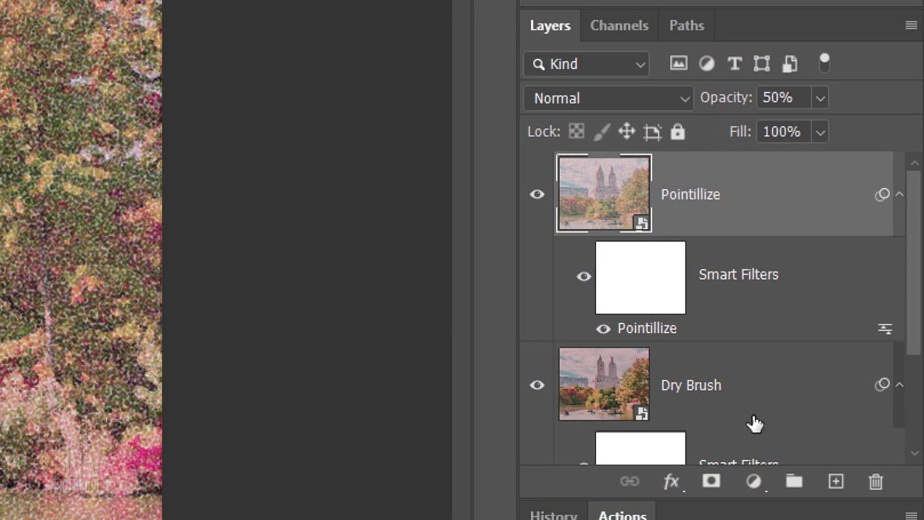
Step: Add a Levels adjustment layer with input white point 238 and black point 31
click(756, 482)
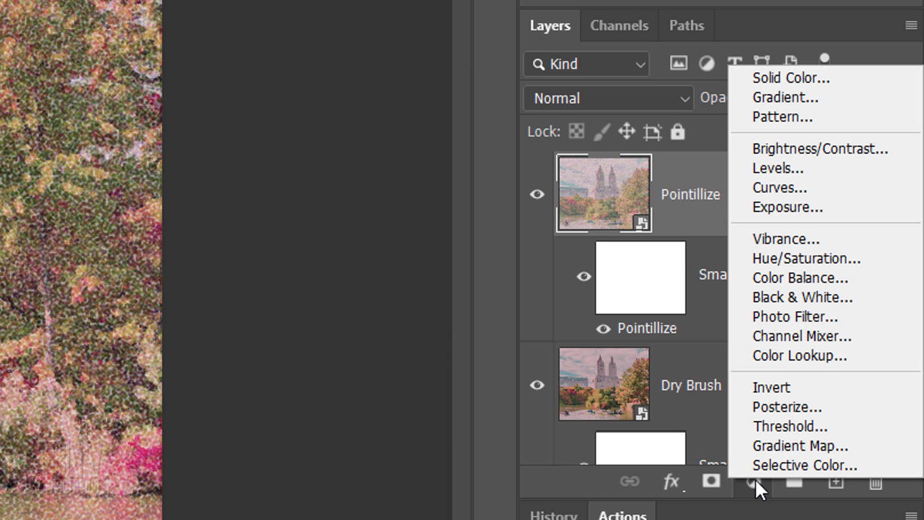
click(776, 165)
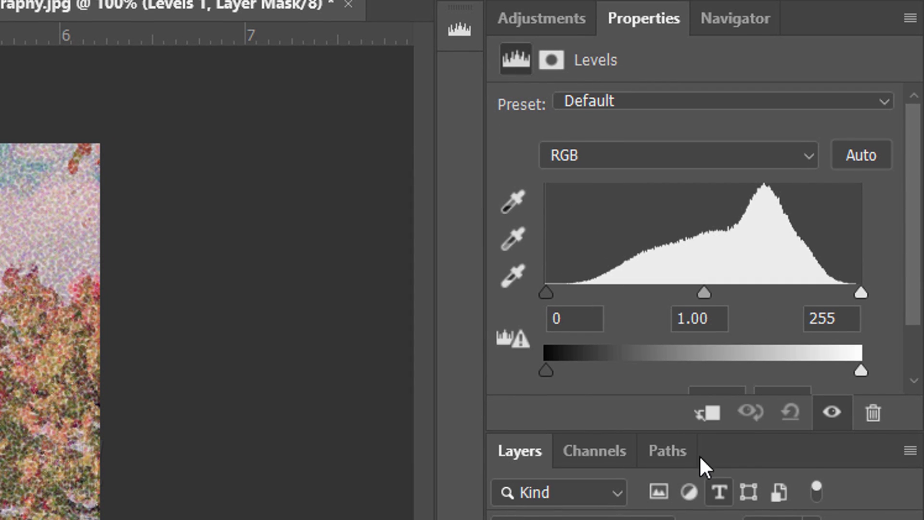
drag(693, 433, 686, 486)
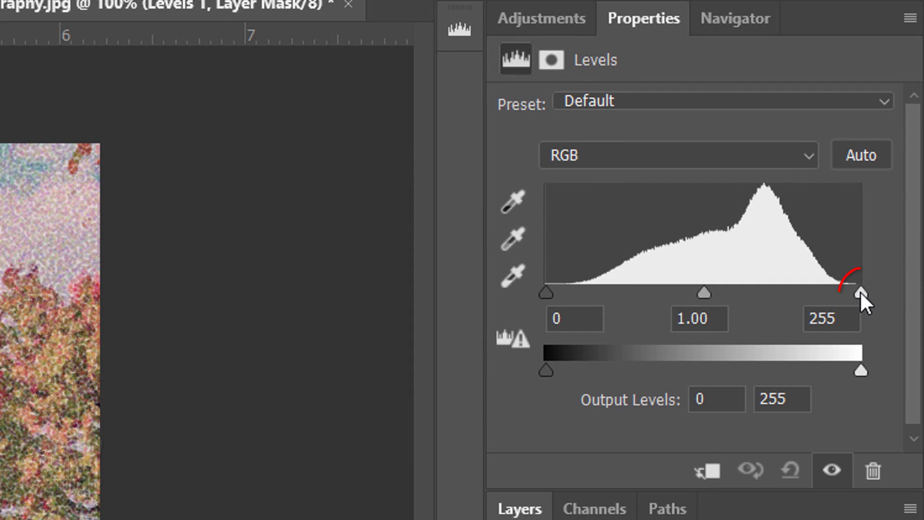
drag(861, 292, 840, 293)
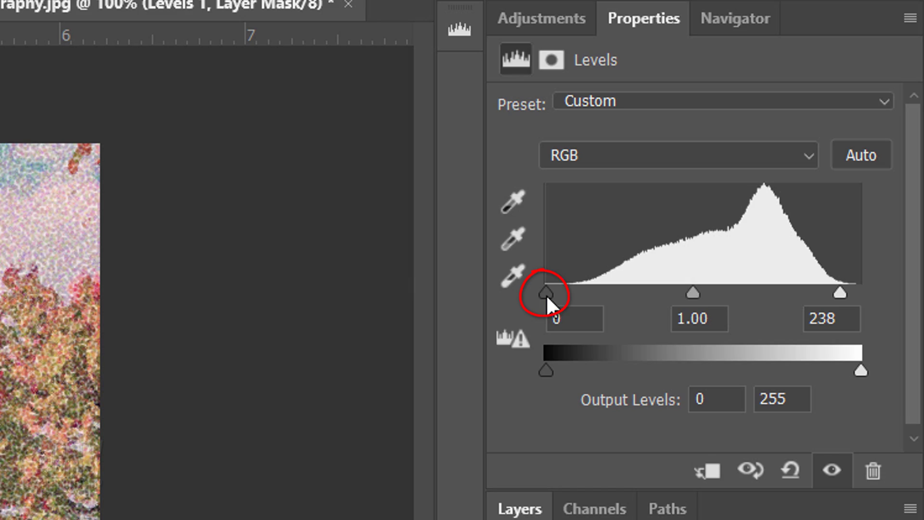
drag(546, 294, 585, 291)
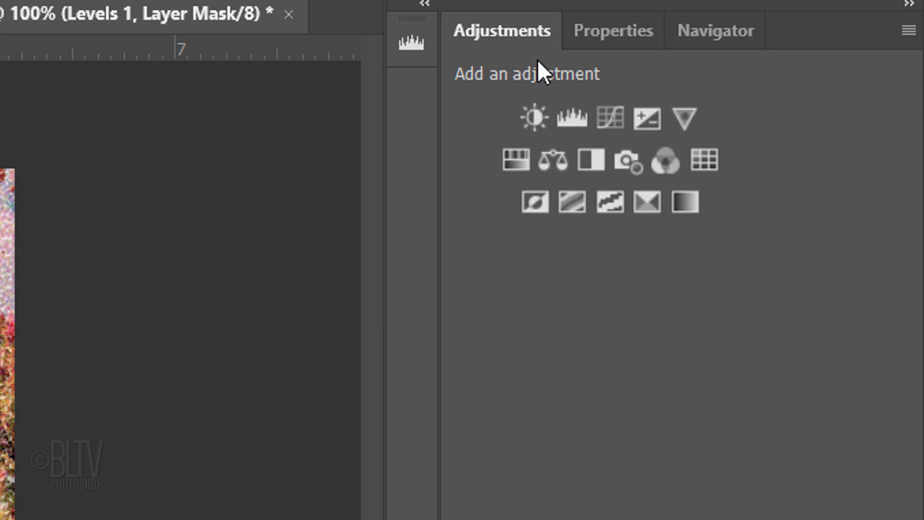
Step: Create a Vibrance adjustment layer above Levels from the Adjustments panel
click(689, 127)
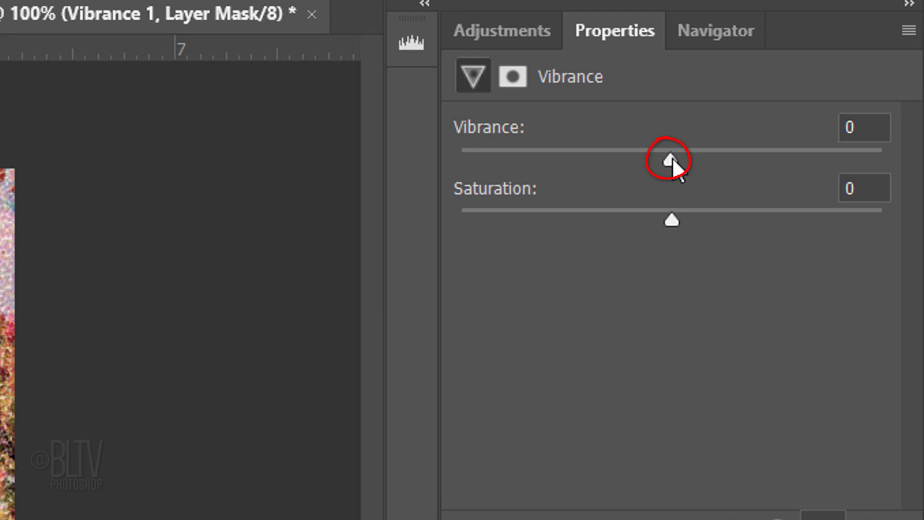